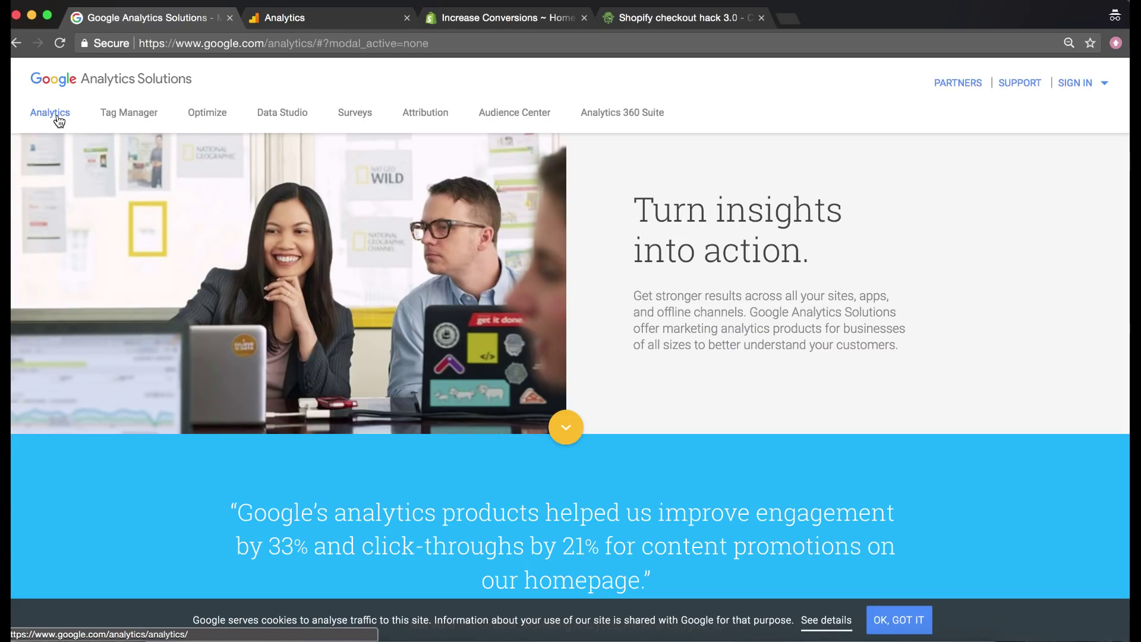
# - Open the Analytics product page and bring up the free sign-up form for a new Google Analytics account
pyautogui.click(59, 121)
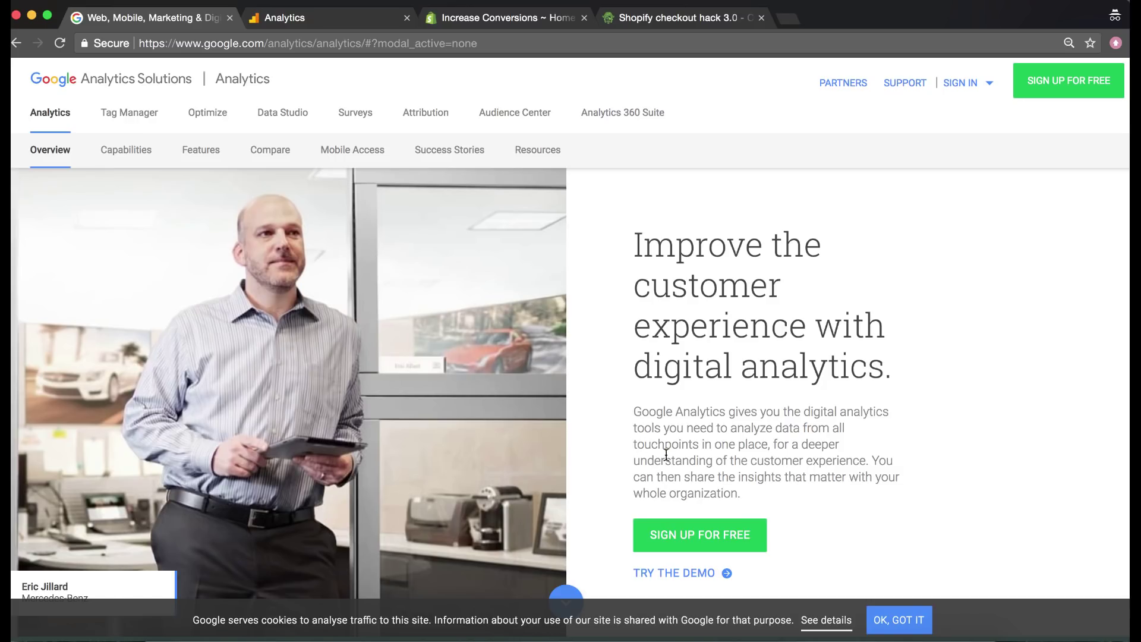
pyautogui.click(737, 538)
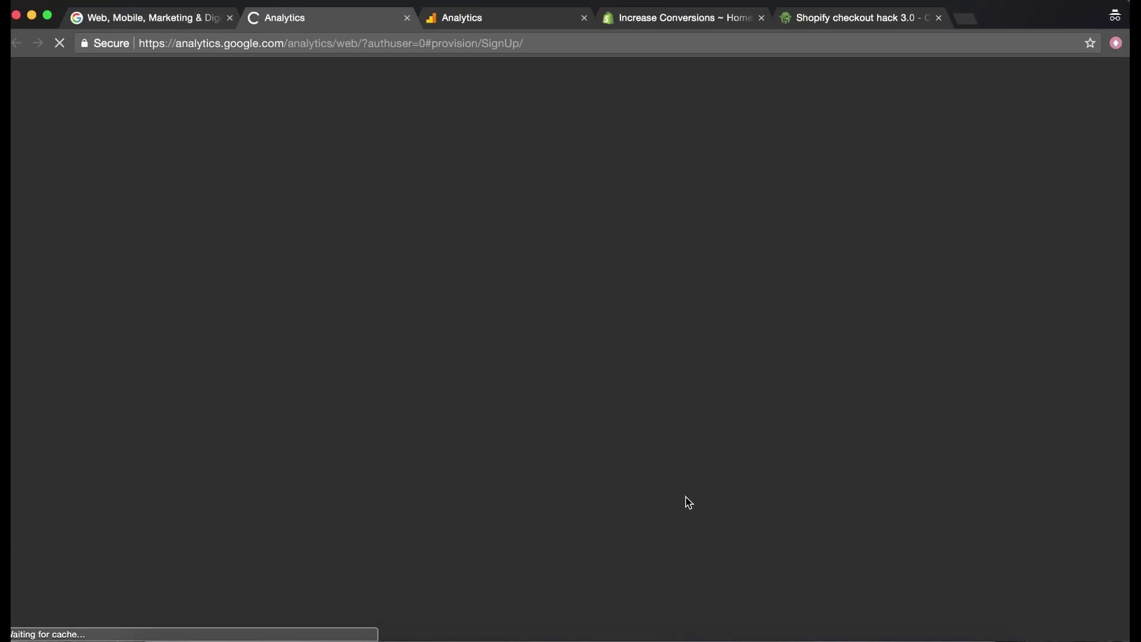
pyautogui.middleClick(359, 15)
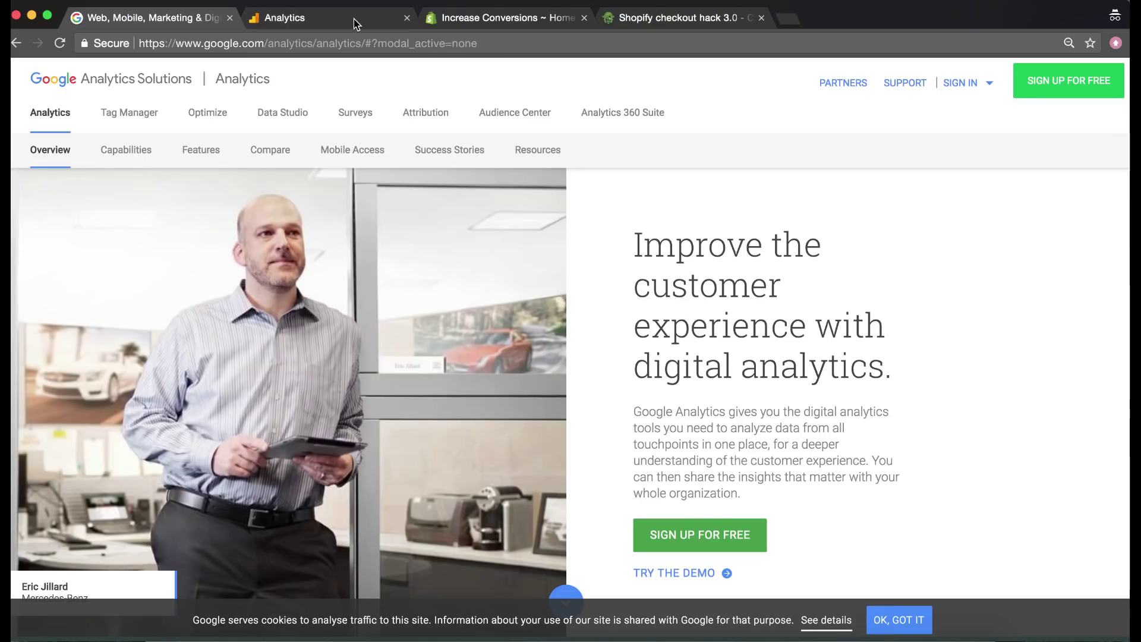
pyautogui.click(347, 24)
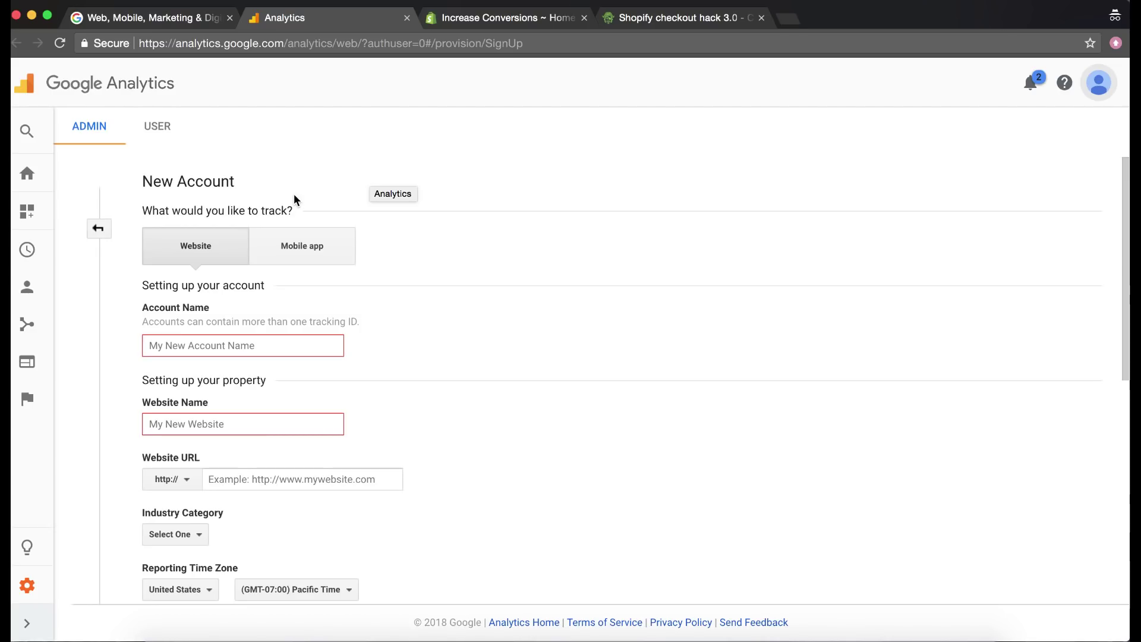
# - Choose to track a website, and enter "asdas asf" as the account name and "Your site" as the website name
pyautogui.click(220, 249)
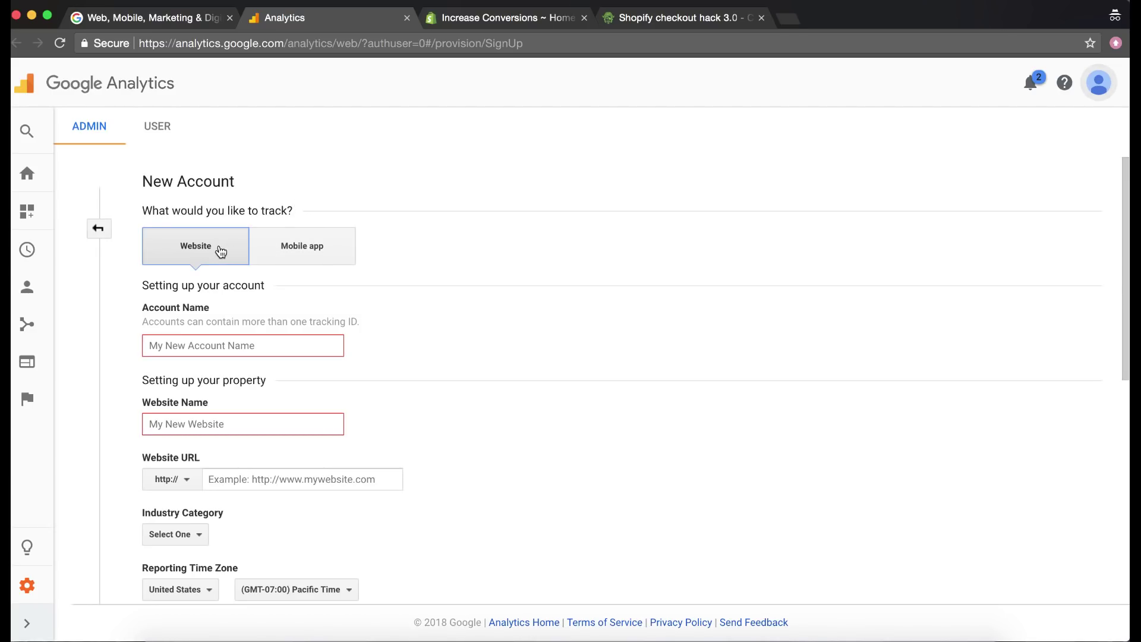
pyautogui.click(207, 341)
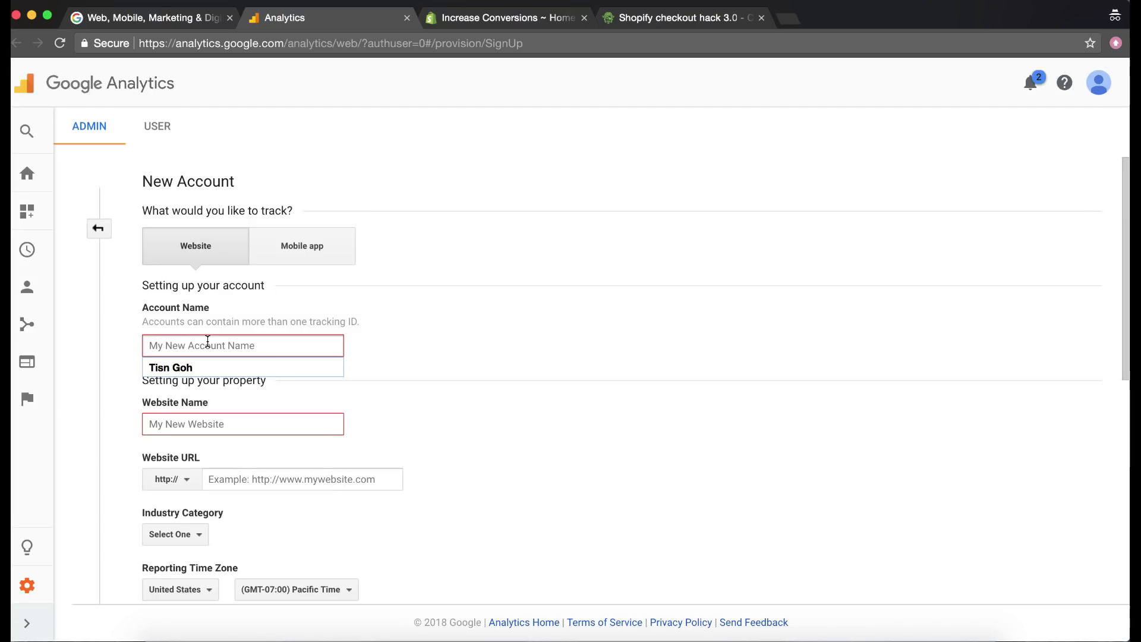
pyautogui.write('asdas')
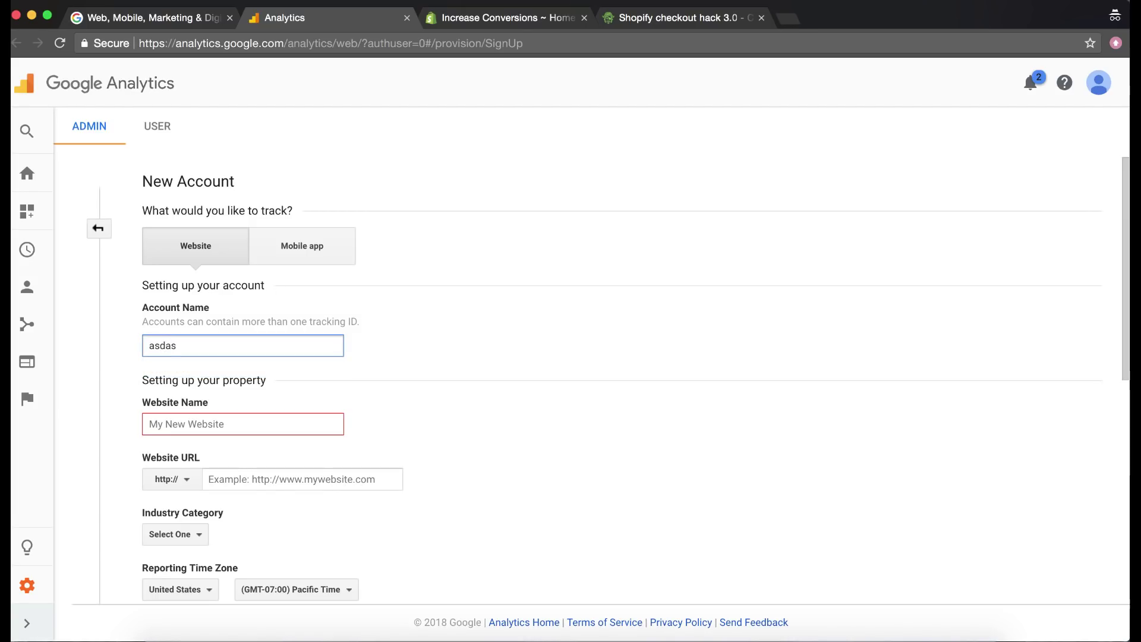
pyautogui.write(' asf')
pyautogui.press('Tab')
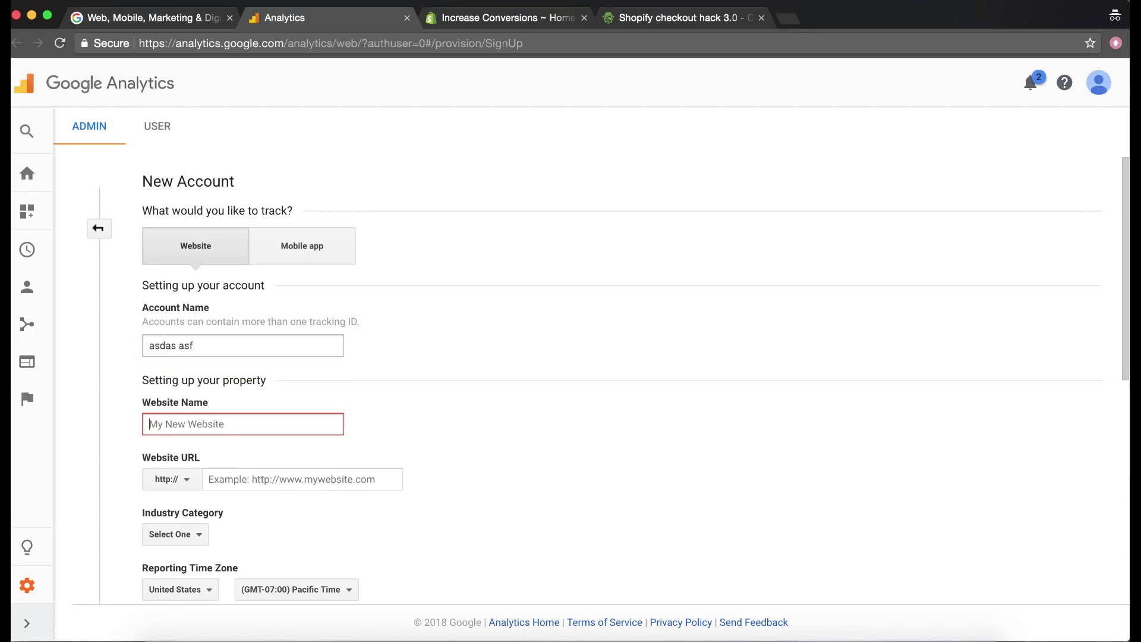
pyautogui.write('Yo')
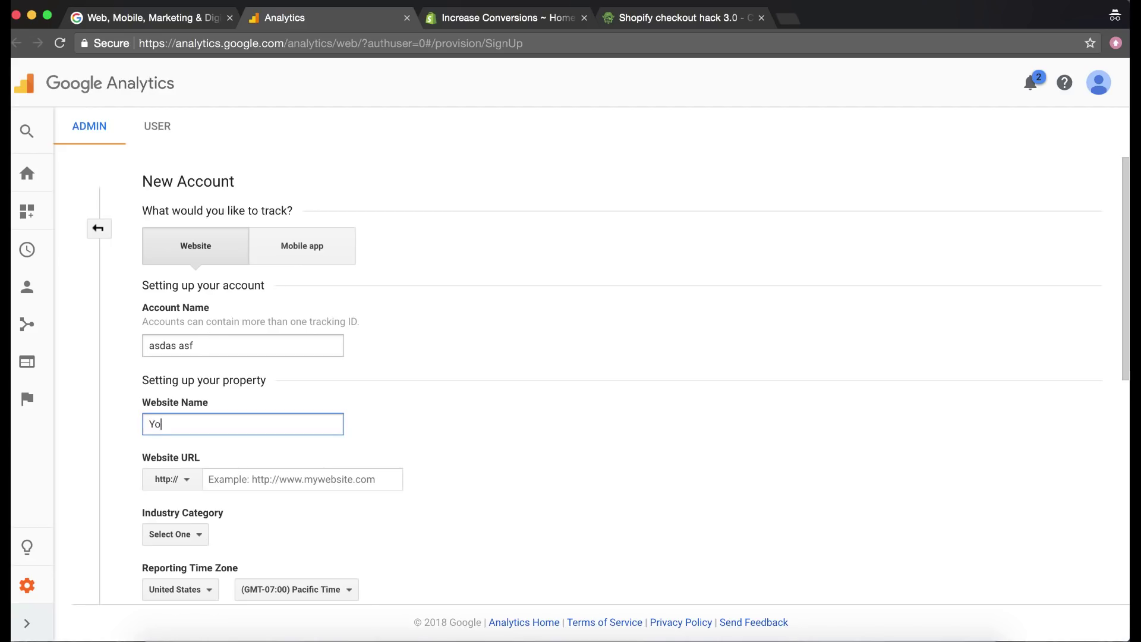
pyautogui.write('ur site')
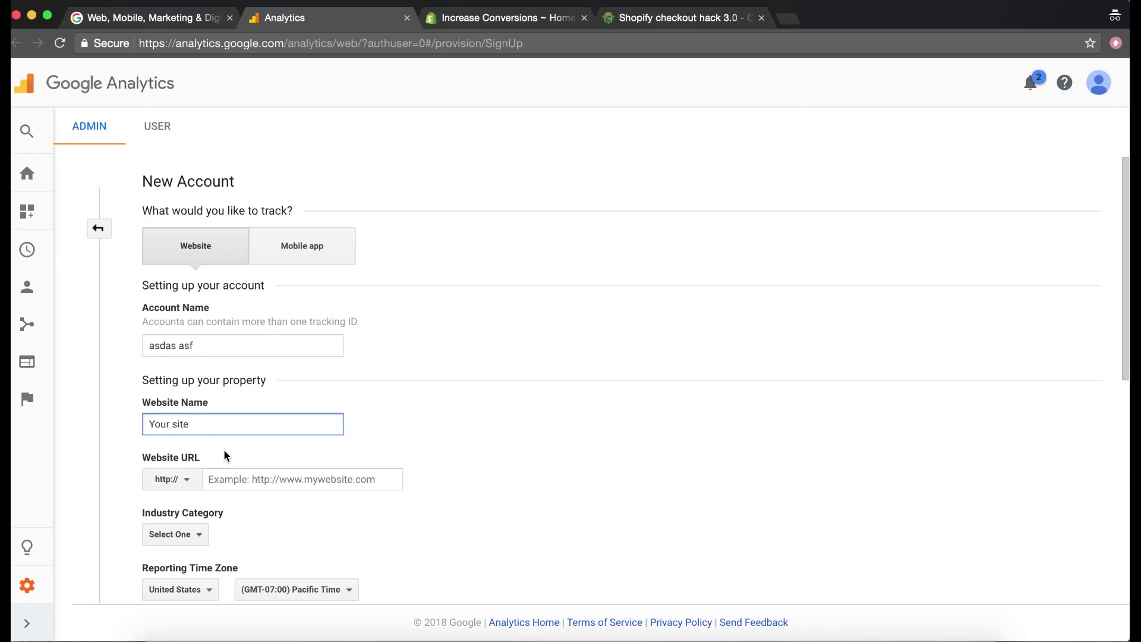
# - Copy the store's domain from the Shopify admin address and enter increase-conversions.myshopify.com as the website URL in Google Analytics
pyautogui.click(244, 483)
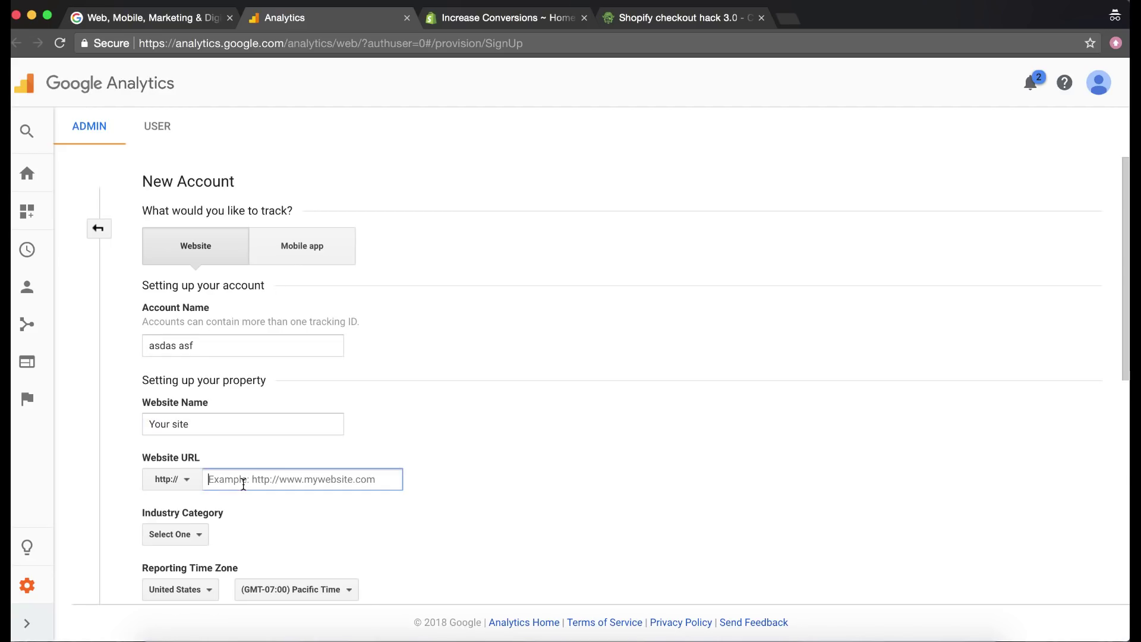
pyautogui.click(501, 17)
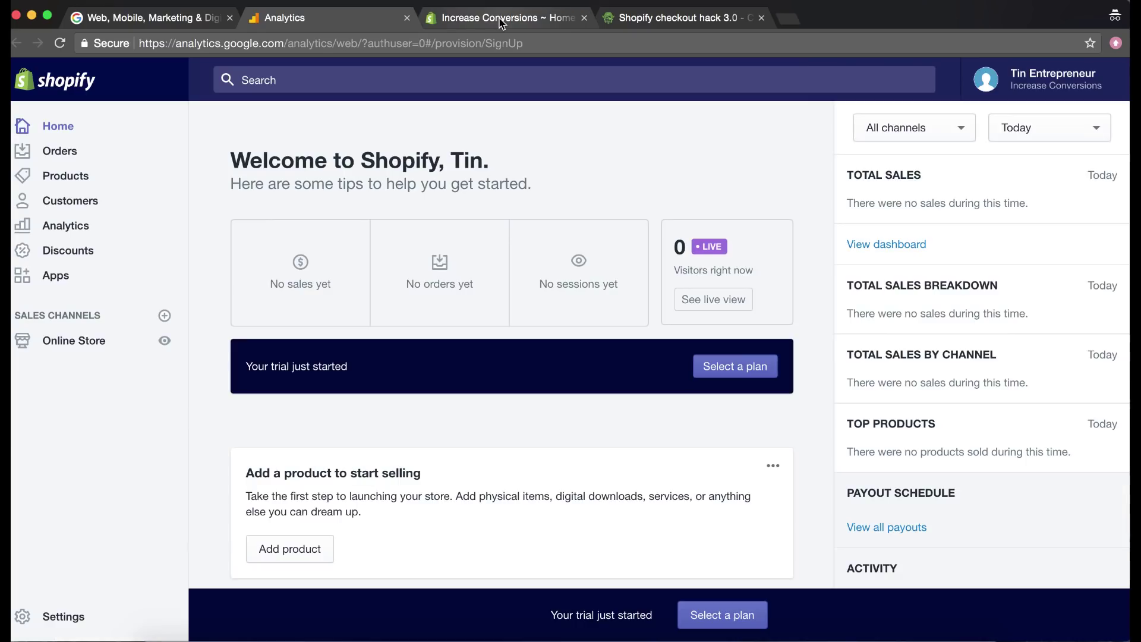
pyautogui.doubleClick(209, 43)
pyautogui.moveTo(209, 48); pyautogui.dragTo(332, 45)
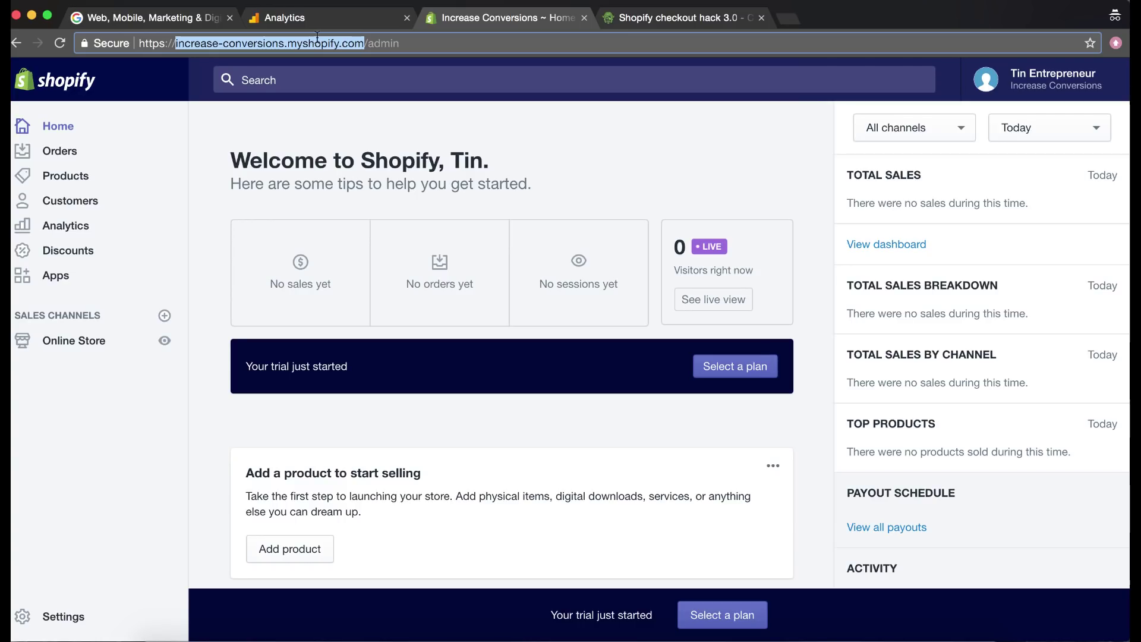
pyautogui.click(316, 18)
pyautogui.click(244, 479)
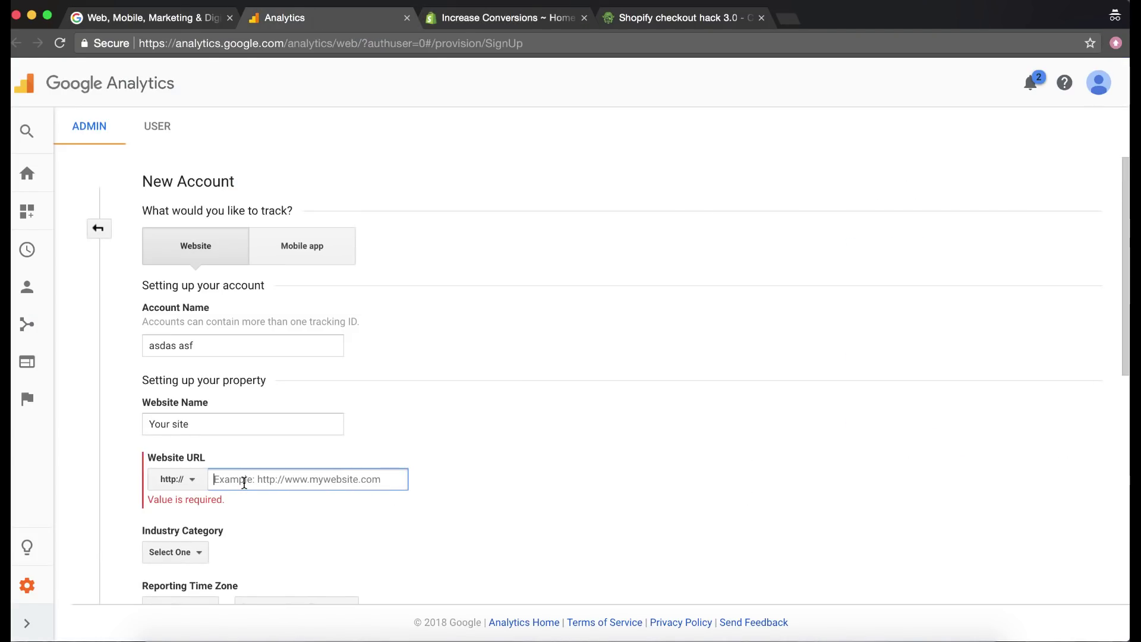
pyautogui.write('increase-conversions.myshopify.com')
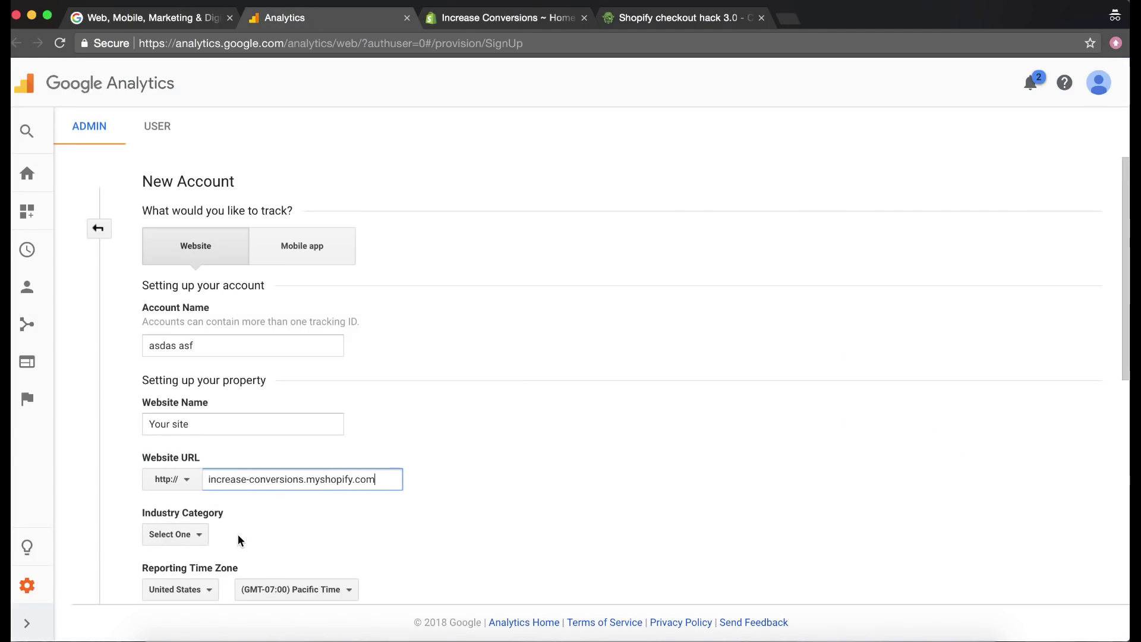
# - Set the new property's industry category to Shopping
pyautogui.click(202, 535)
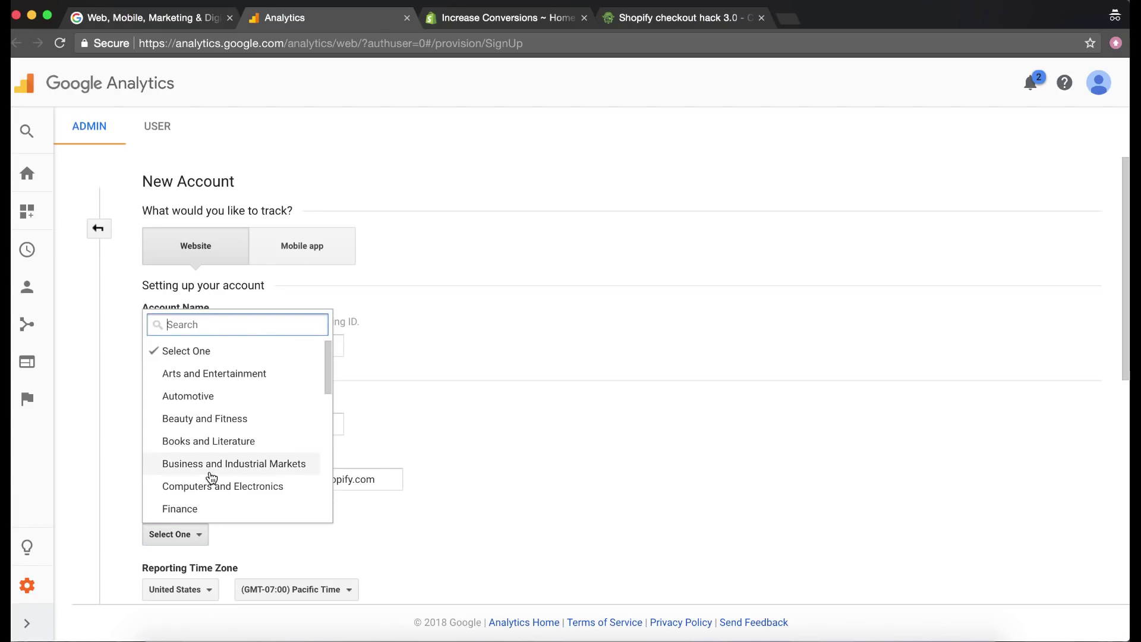
pyautogui.scroll(-10, 212, 477)
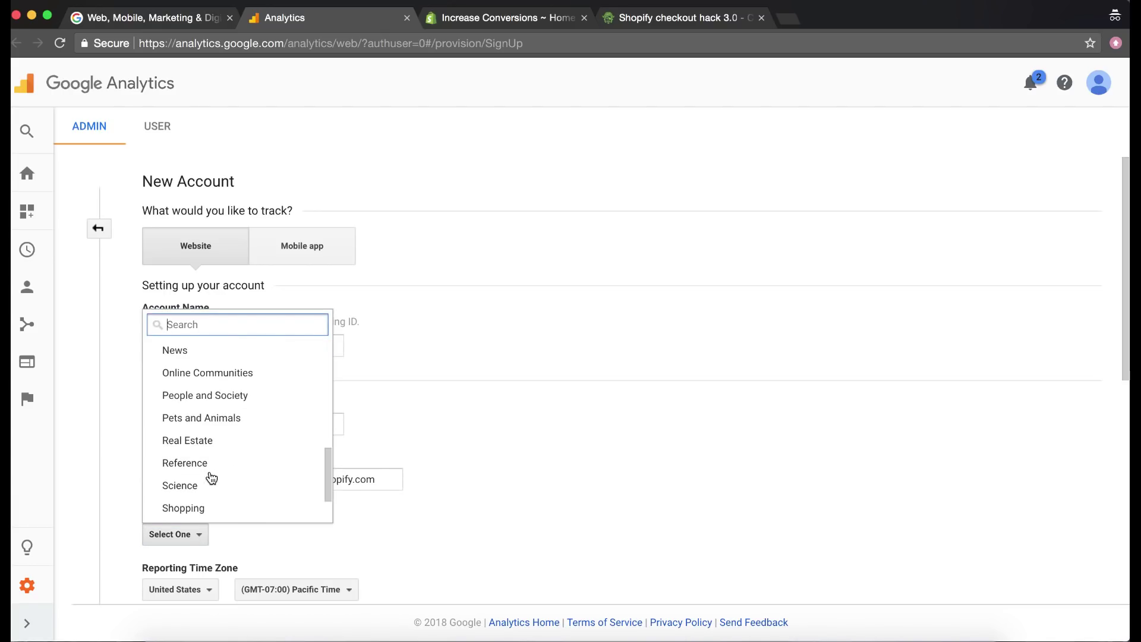
pyautogui.scroll(-2, 212, 477)
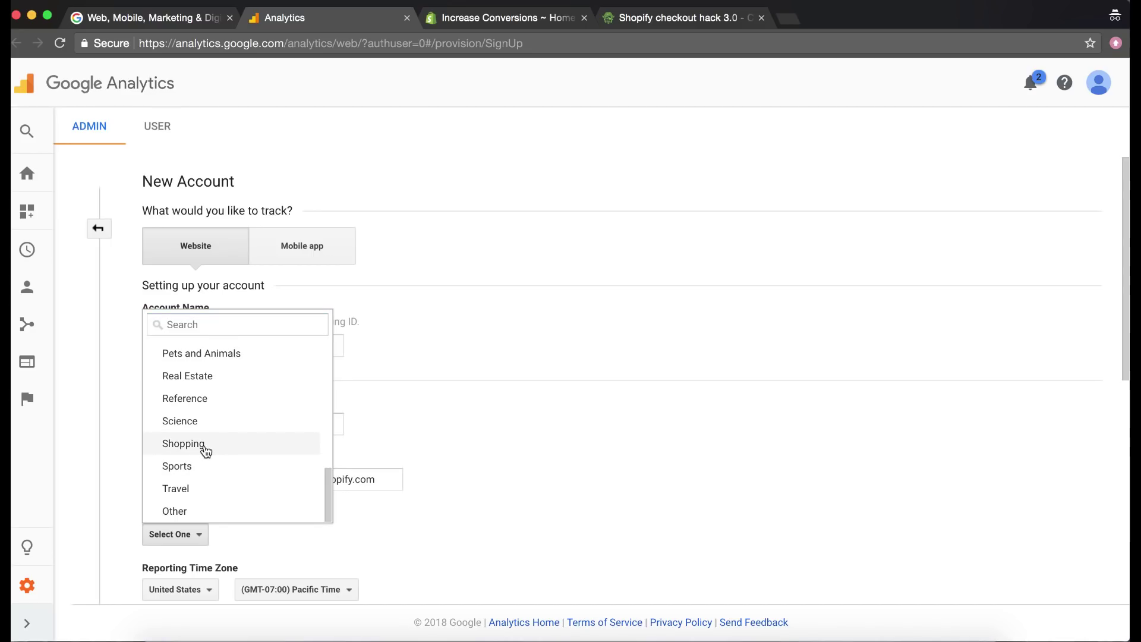
pyautogui.click(204, 450)
# - Request the tracking ID and accept the terms of service, including the Data Processing Terms and the Measurement Controller-Controller Data Protection Terms
pyautogui.scroll(-4, 439, 530)
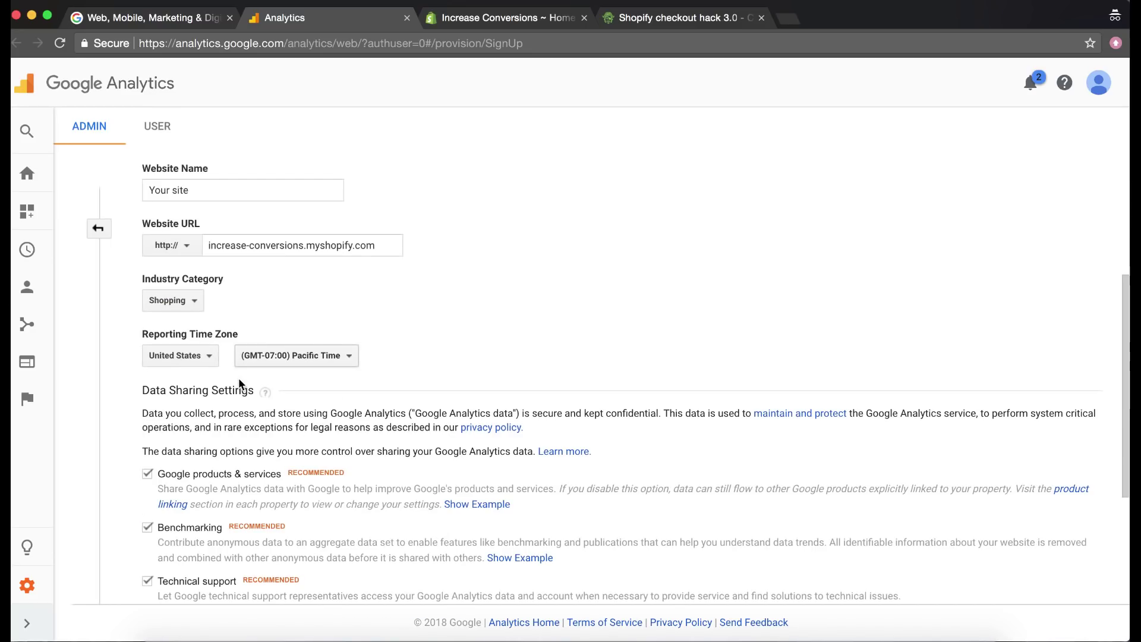
pyautogui.scroll(-4, 370, 483)
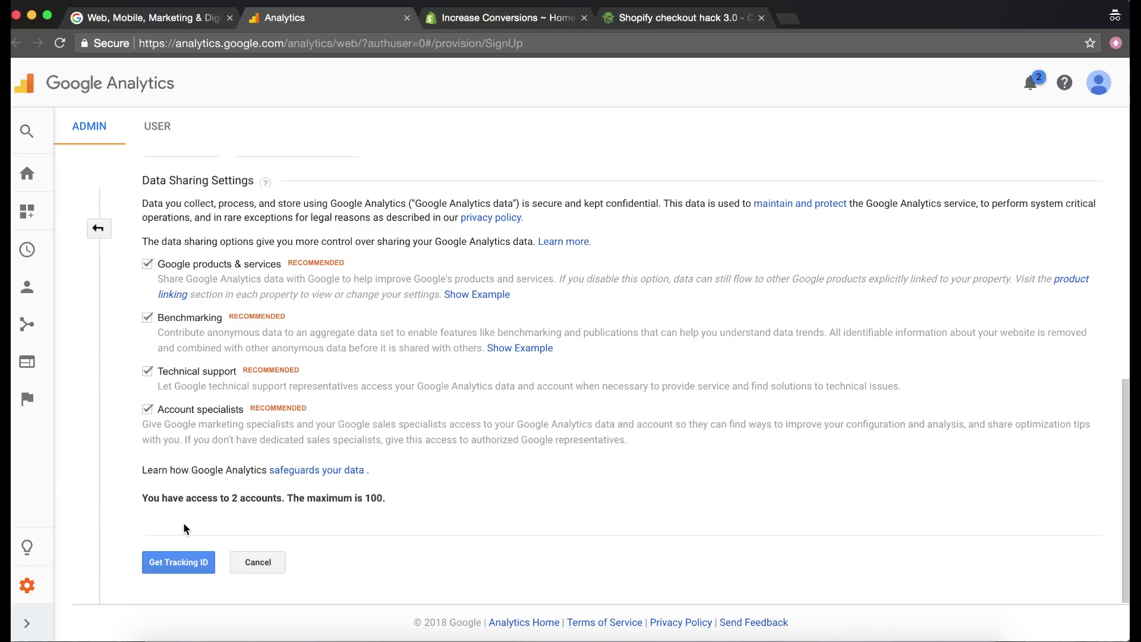
pyautogui.click(181, 562)
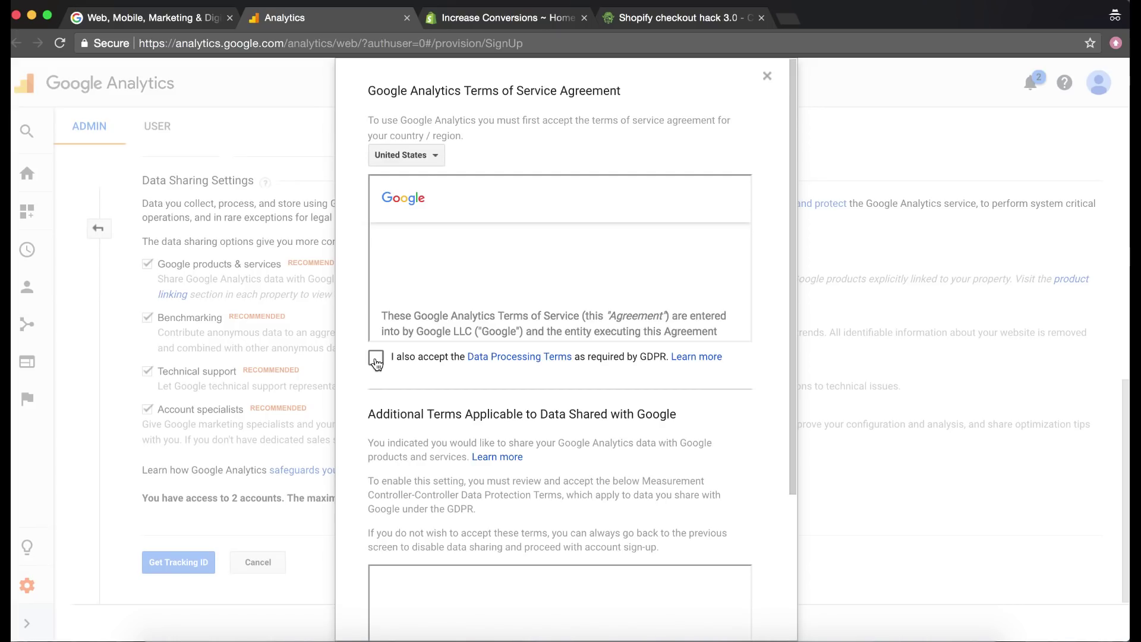
pyautogui.click(375, 359)
pyautogui.scroll(-3, 409, 419)
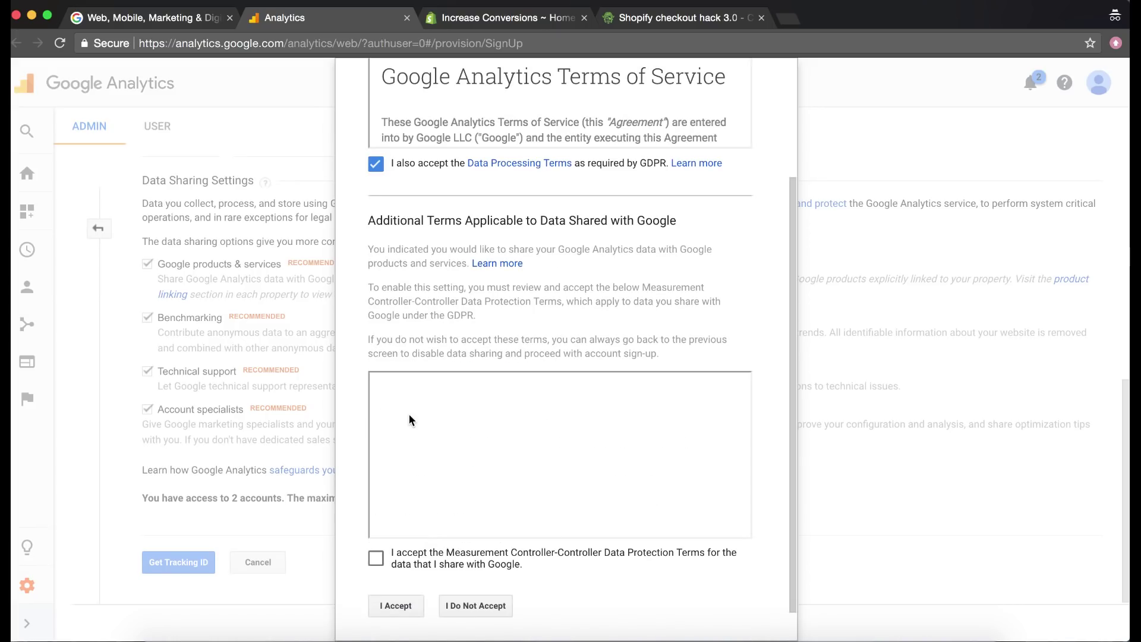
pyautogui.click(376, 560)
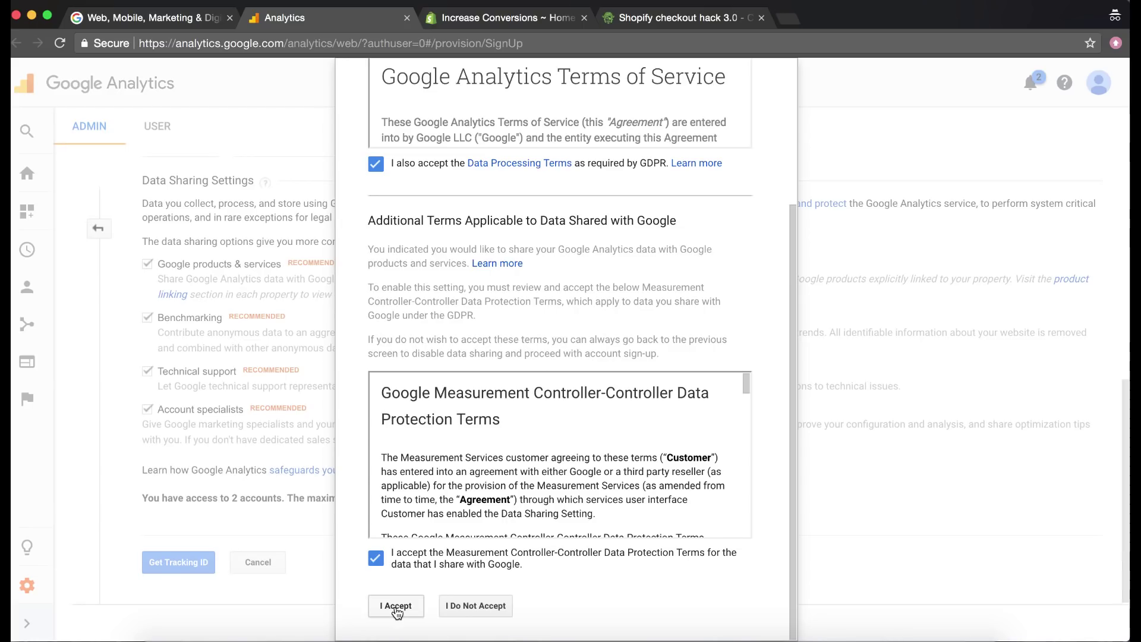
pyautogui.click(397, 606)
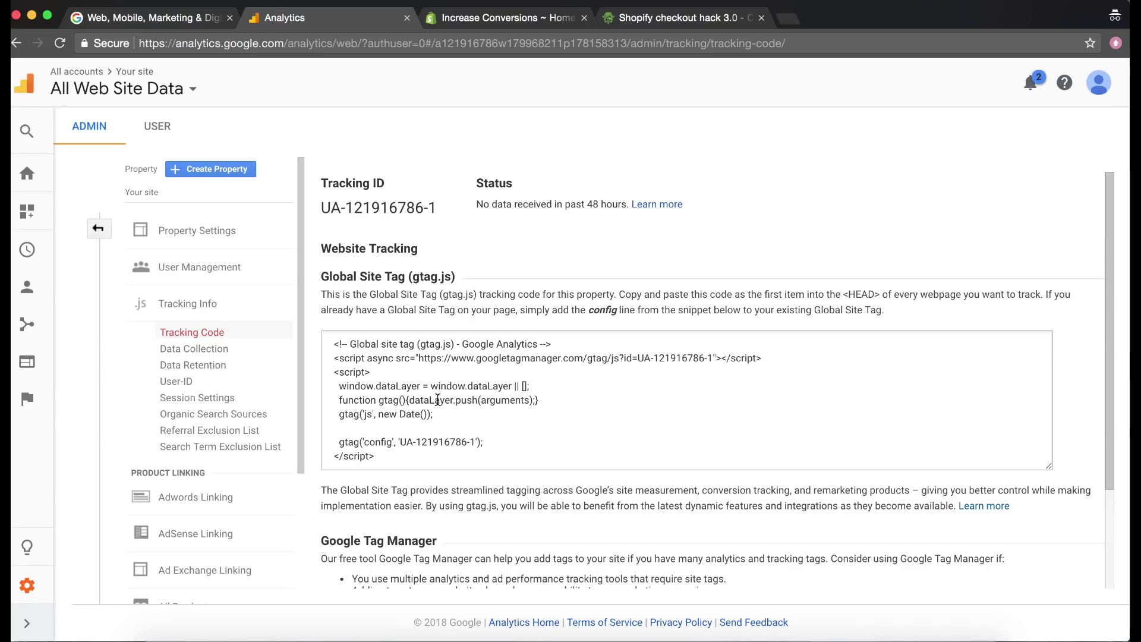
# - Copy the new property's tracking ID from the Tracking Code page
pyautogui.moveTo(322, 209); pyautogui.dragTo(433, 208)
pyautogui.rightClick(433, 208)
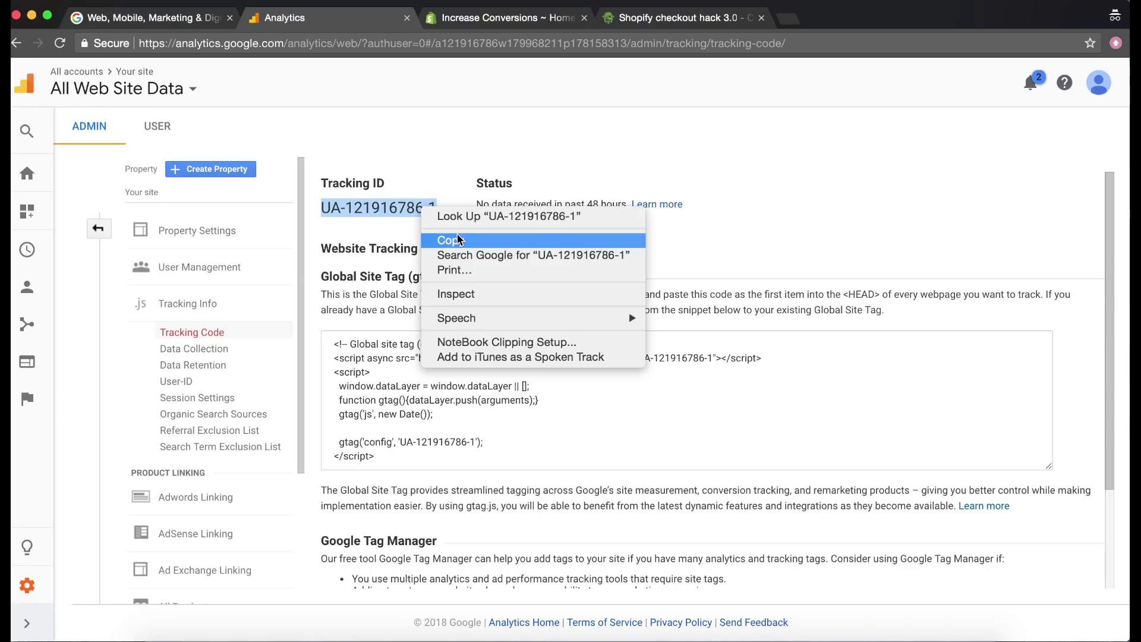
pyautogui.click(459, 245)
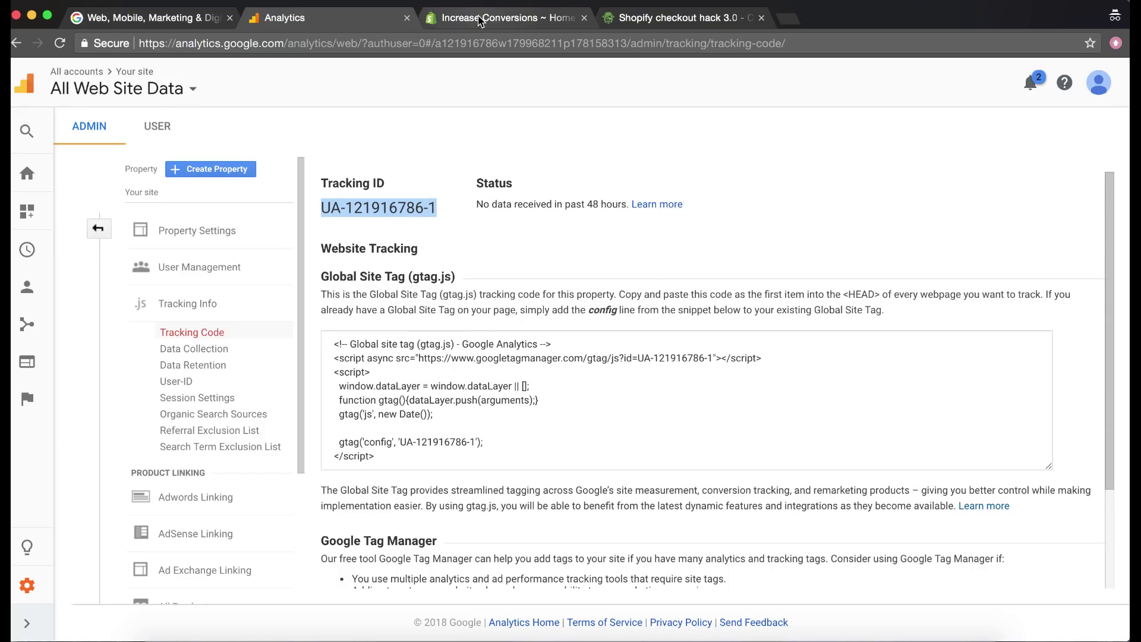
# - Switch to the Shopify admin and open the online store's preferences
pyautogui.click(481, 19)
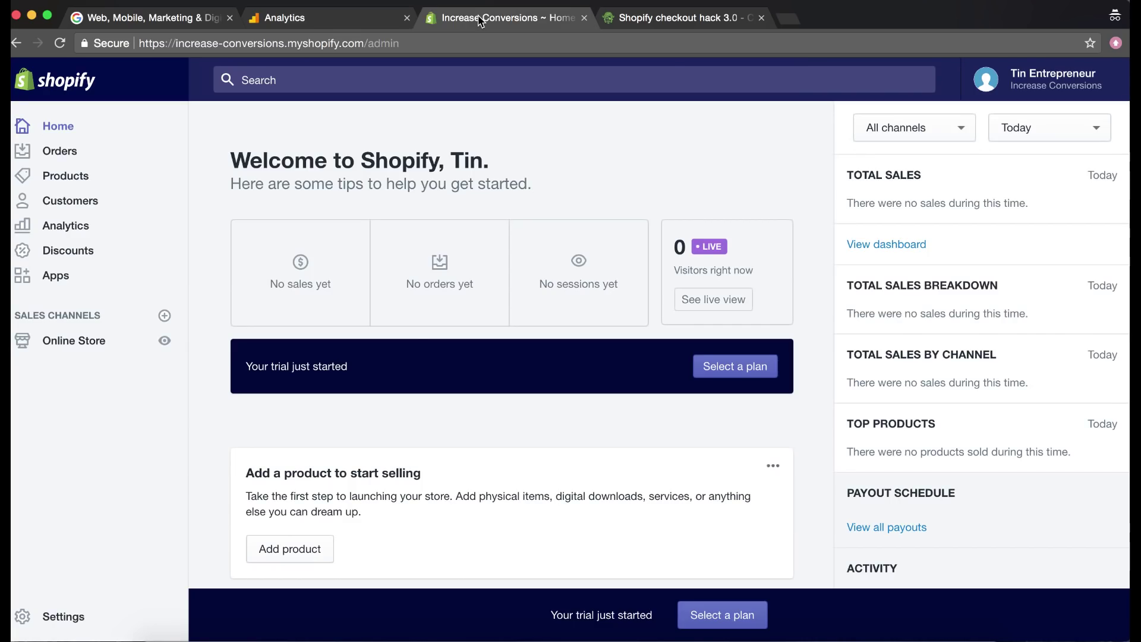
pyautogui.click(73, 341)
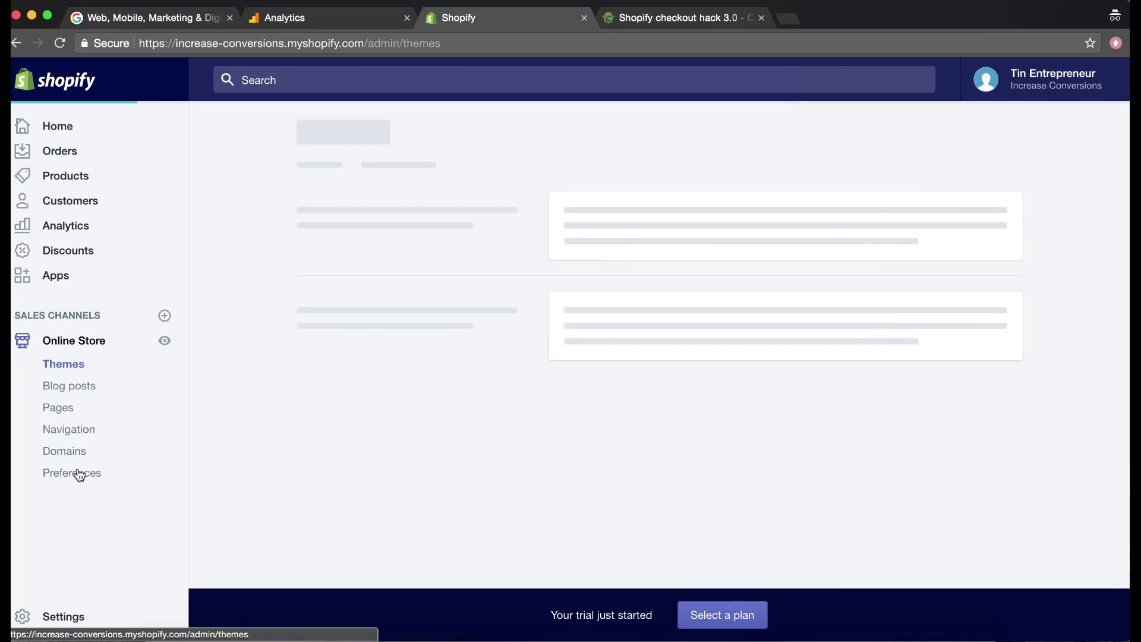
pyautogui.click(79, 474)
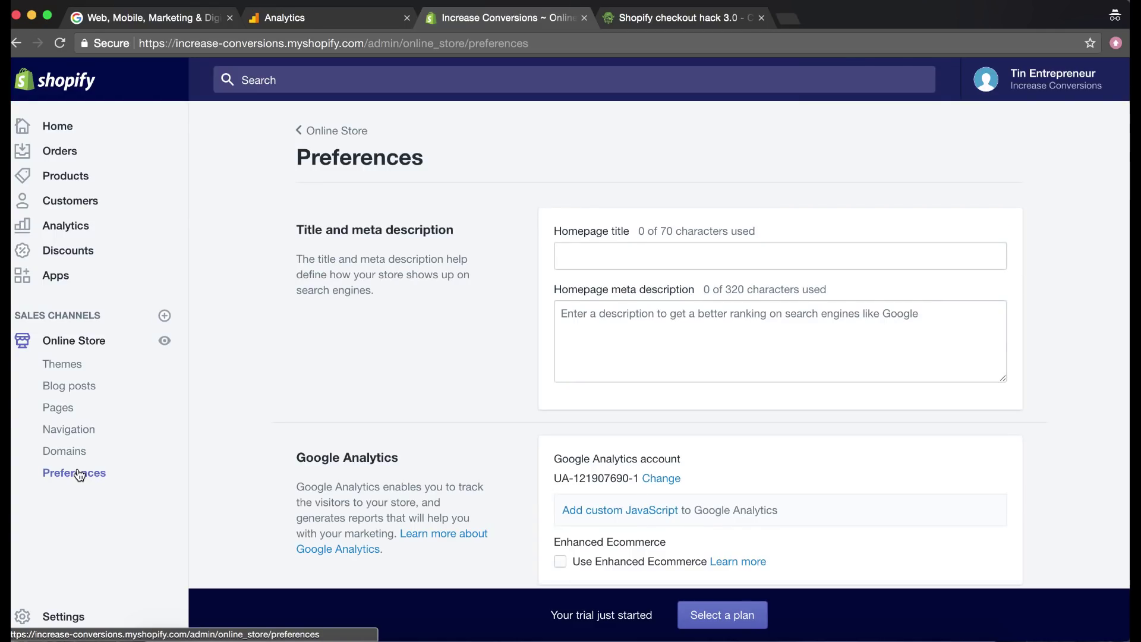
# - Replace the store's Google Analytics account with the copied tracking ID, remove the extra line break and save the preferences
pyautogui.scroll(-1, 644, 439)
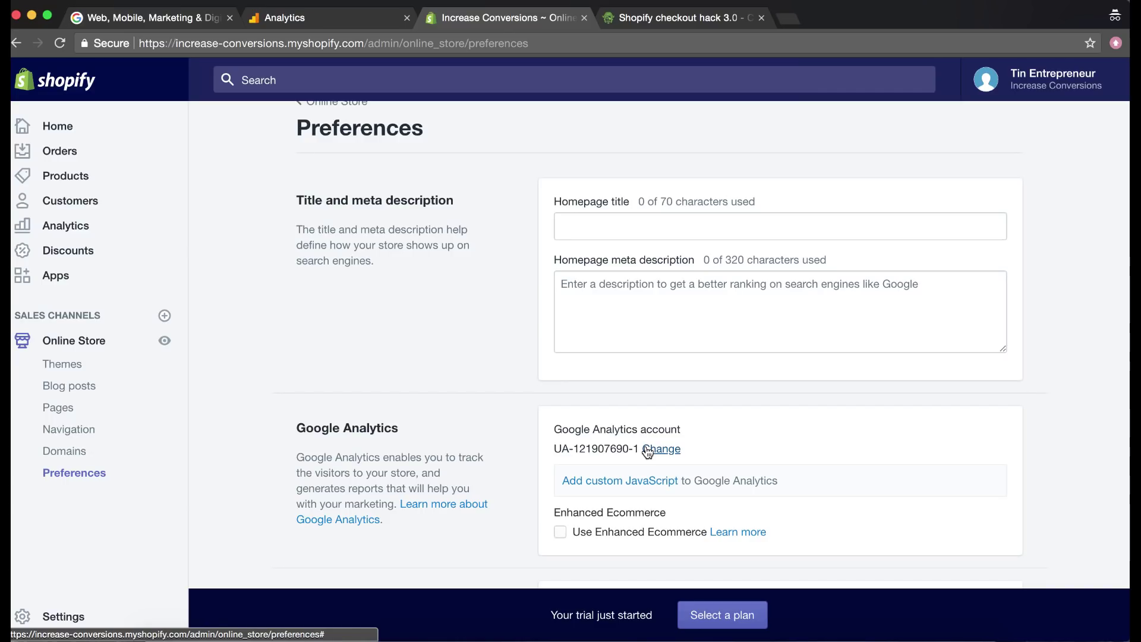
pyautogui.click(647, 450)
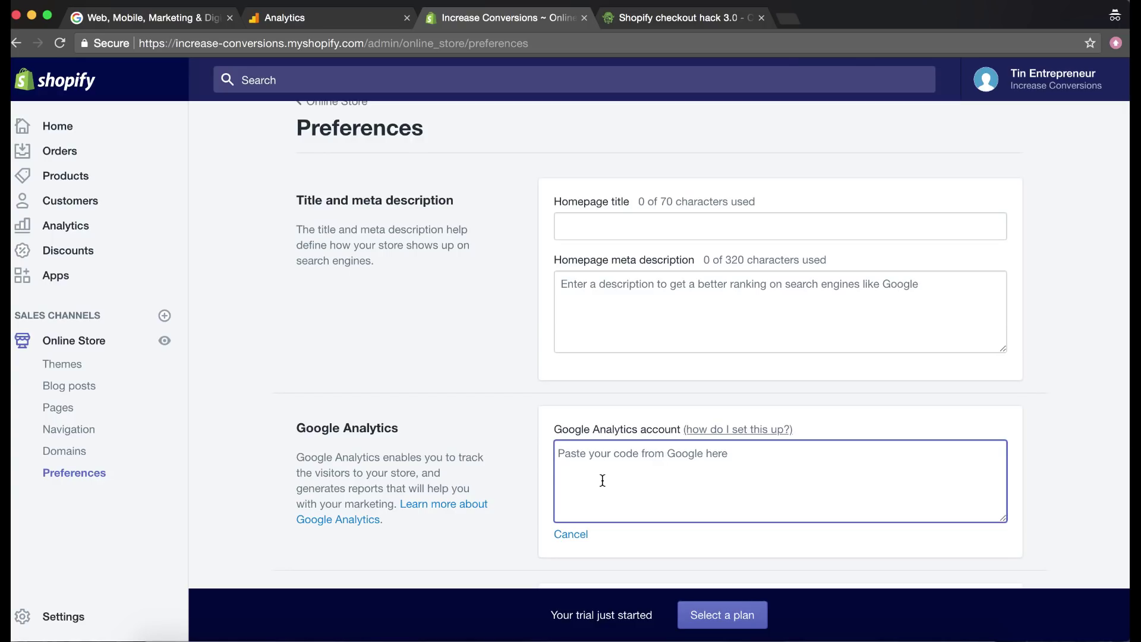
pyautogui.press('super+v')
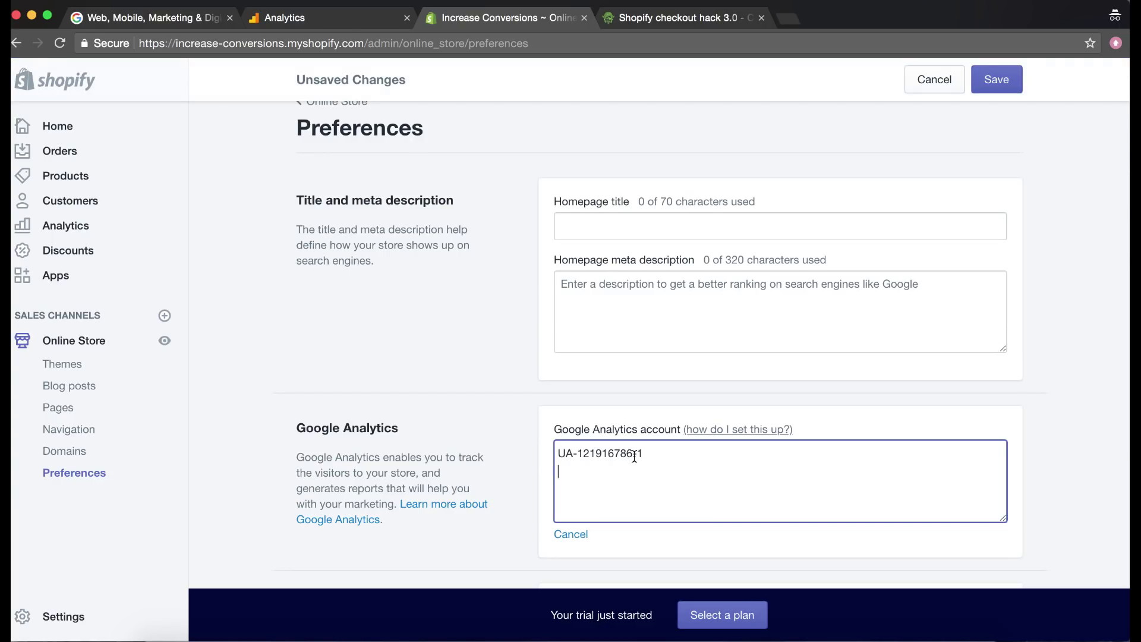
pyautogui.press('BackSpace')
pyautogui.click(997, 79)
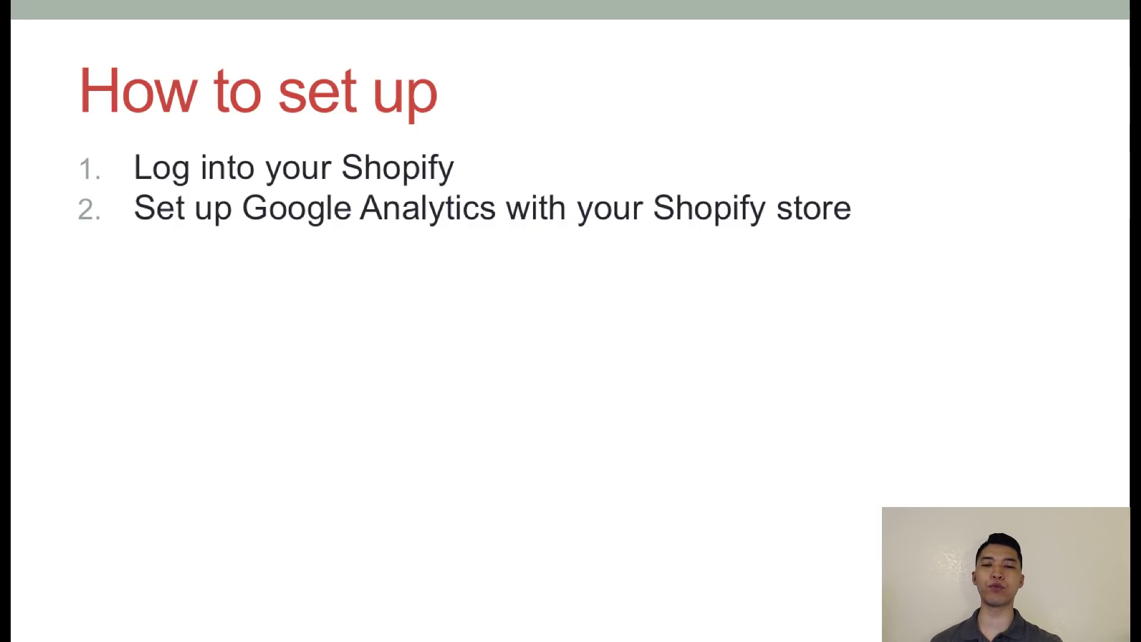
pyautogui.press('Right')
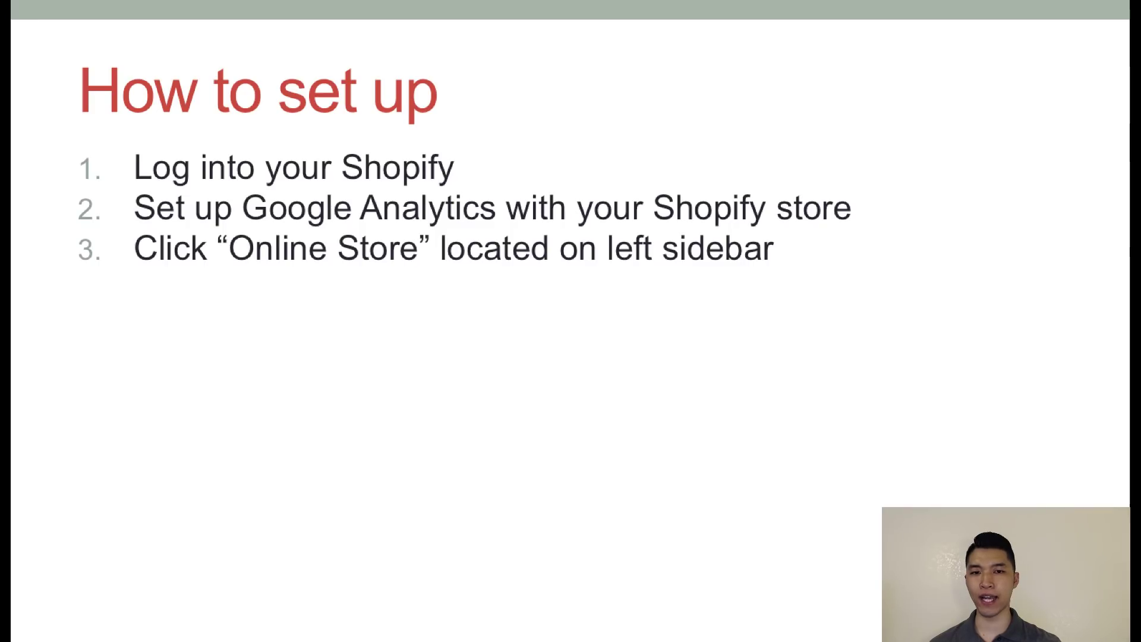
pyautogui.press('Right')
pyautogui.press('Right')
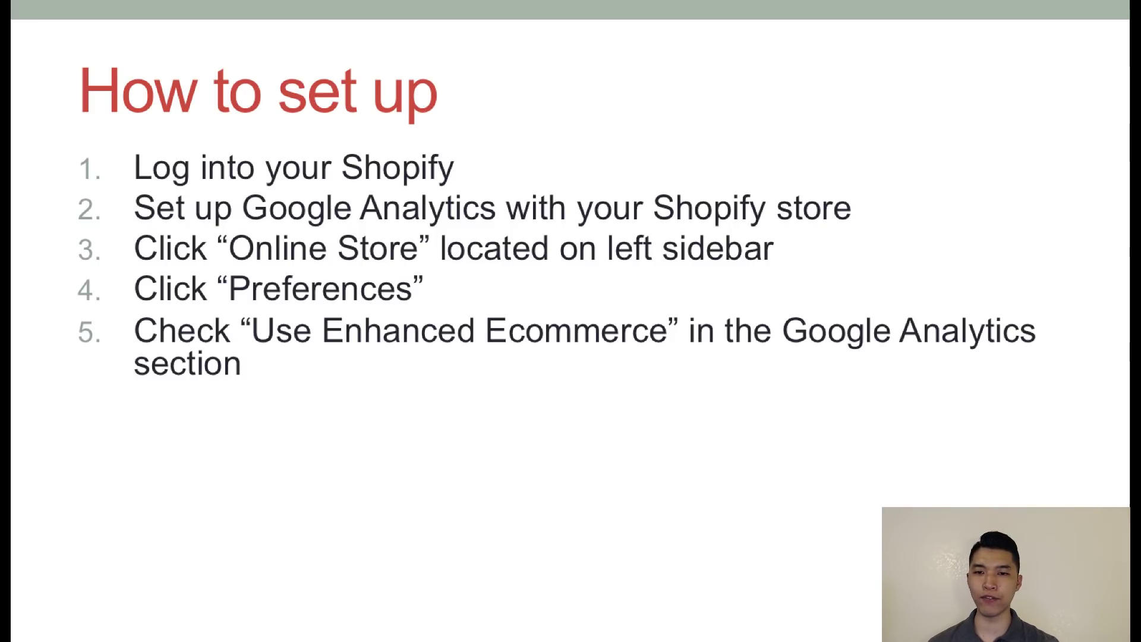